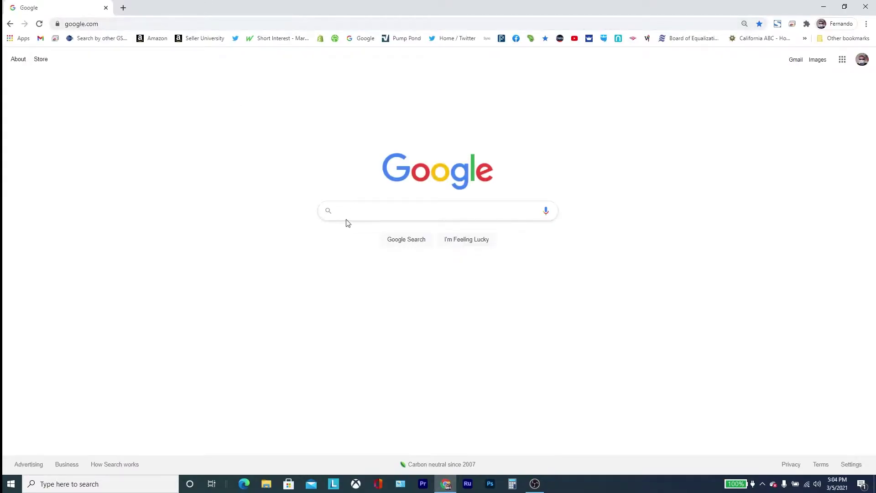
Search 'gopro webcam utility' and go to the Windows Users instructions in GoPro's webcam guide.
{"action": "left_click", "coordinate": [159, 23]}
{"action": "type", "text": "gopro"}
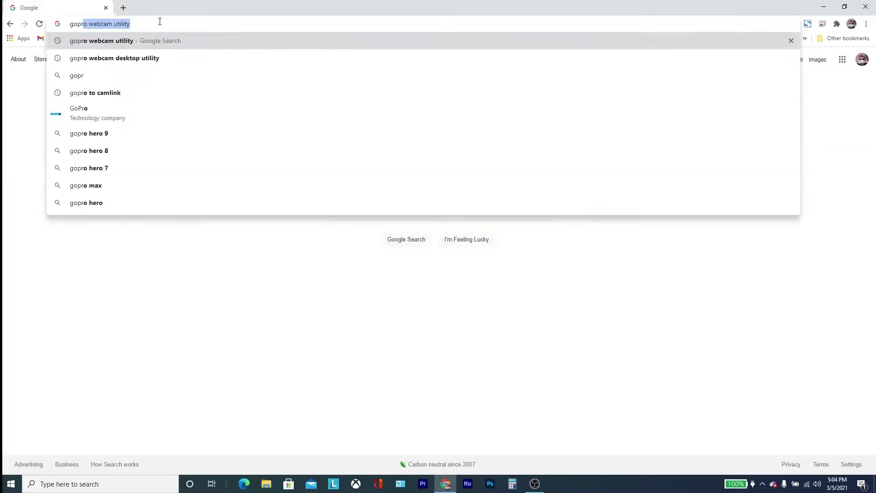
{"action": "key", "text": "Right"}
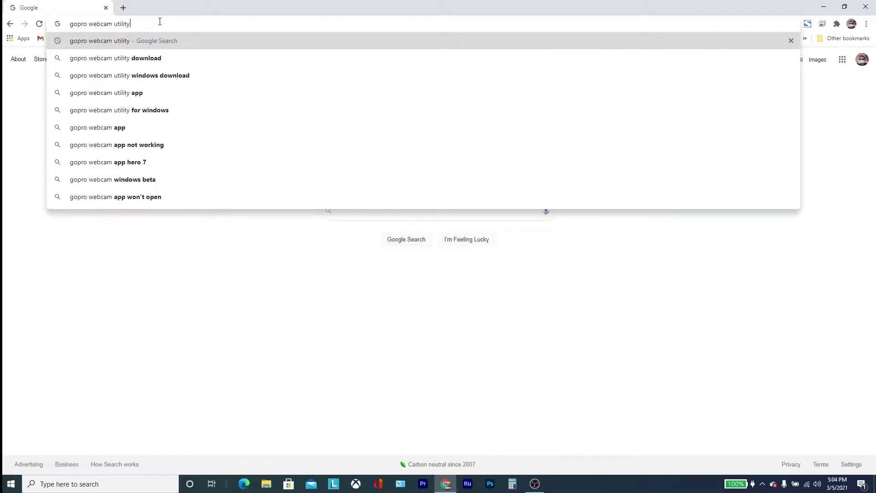
{"action": "key", "text": "Return"}
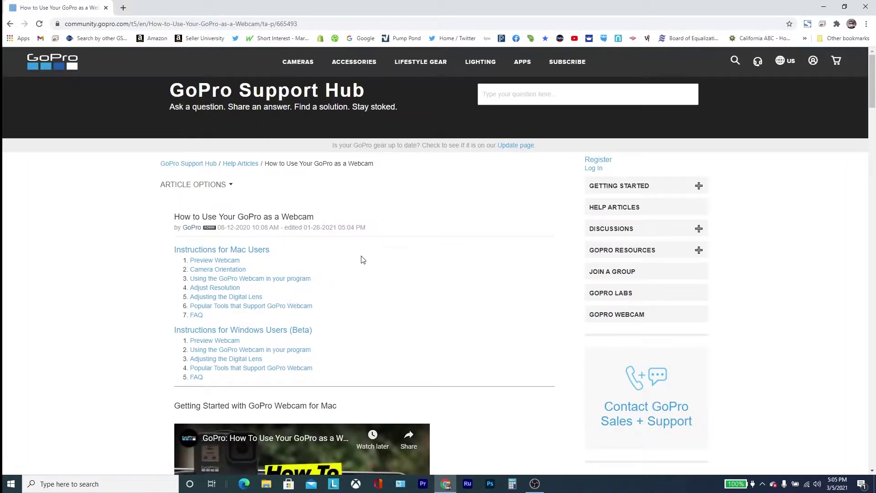
{"action": "scroll", "coordinate": [380, 232], "scroll_direction": "down", "scroll_amount": 2}
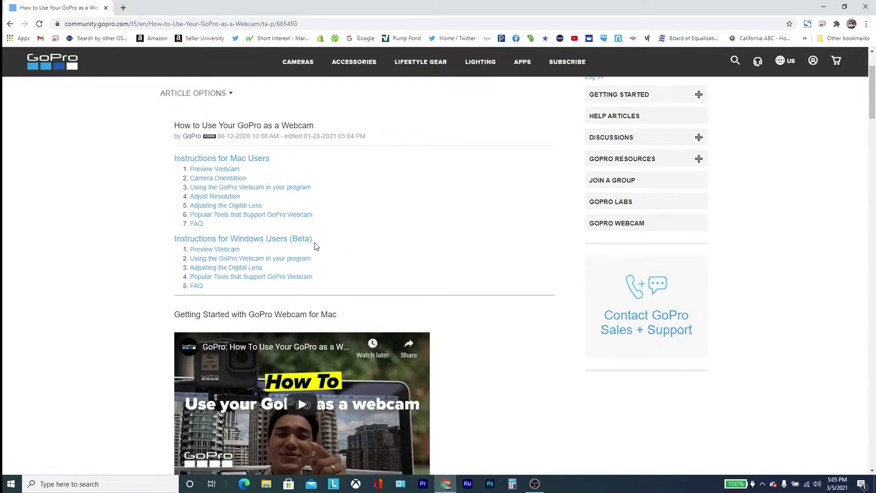
{"action": "left_click", "coordinate": [303, 244]}
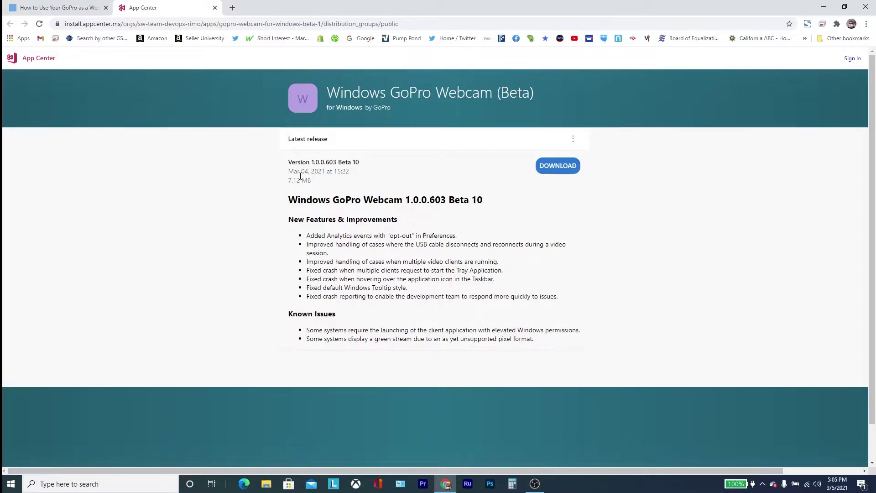
Download the GoPro Webcam installer, accept the licence, and complete the setup wizard.
{"action": "left_click", "coordinate": [543, 165]}
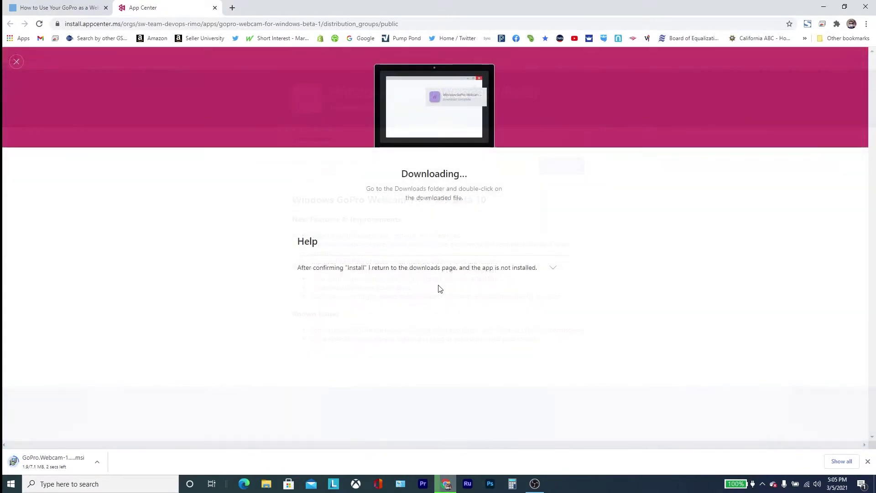
{"action": "left_click", "coordinate": [51, 464]}
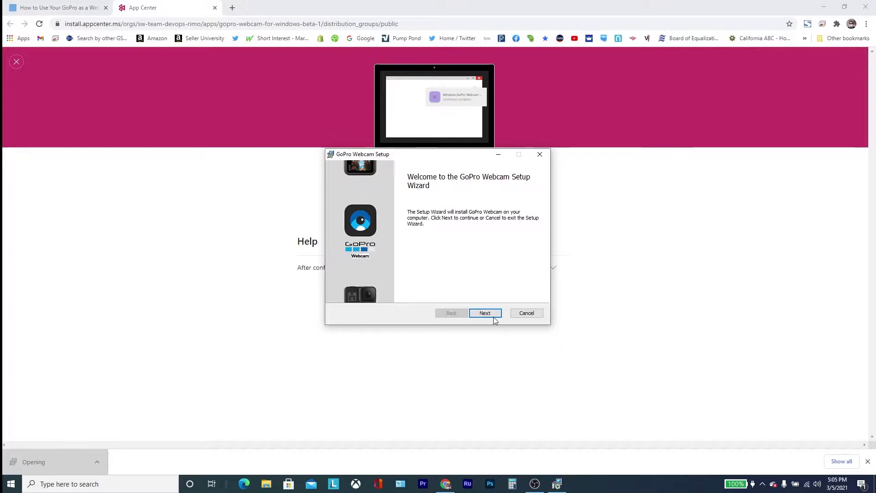
{"action": "left_click", "coordinate": [485, 313]}
{"action": "left_click", "coordinate": [377, 293]}
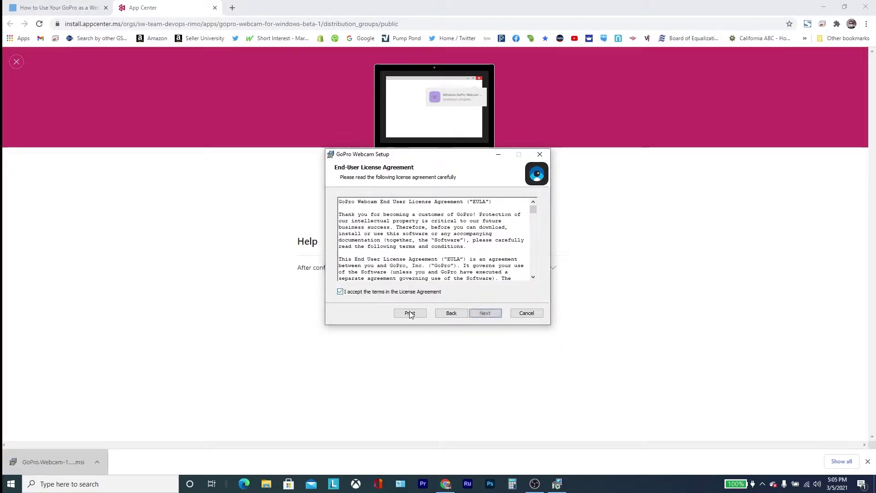
{"action": "left_click", "coordinate": [484, 313]}
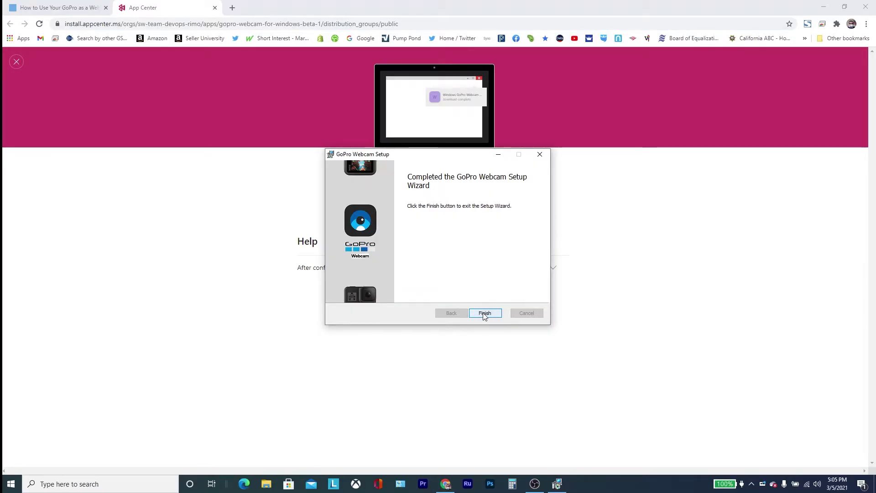
{"action": "left_click", "coordinate": [484, 314]}
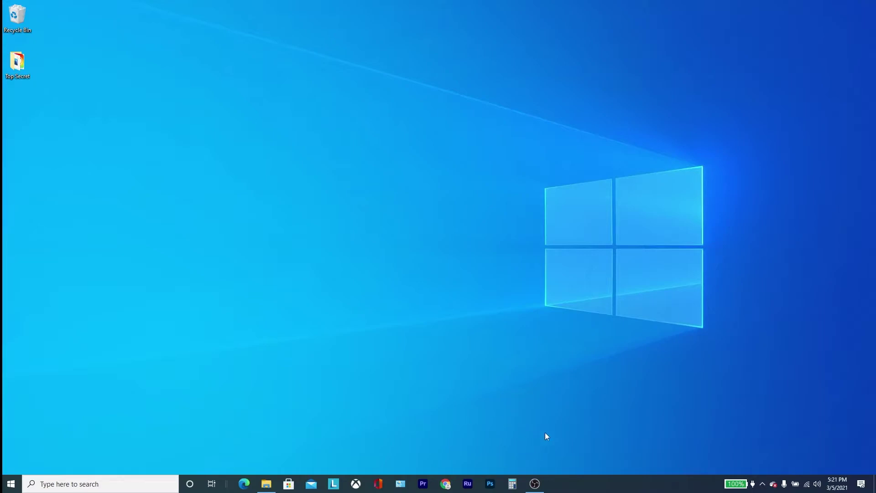
Restore OBS and add a Video Capture Device source named 'Hero9'.
{"action": "left_click", "coordinate": [537, 486]}
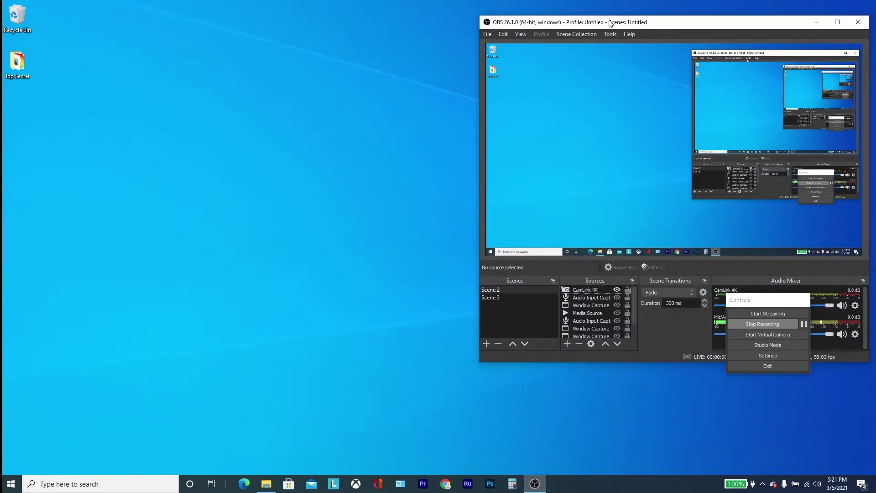
{"action": "left_click_drag", "start_coordinate": [633, 25], "coordinate": [715, 24]}
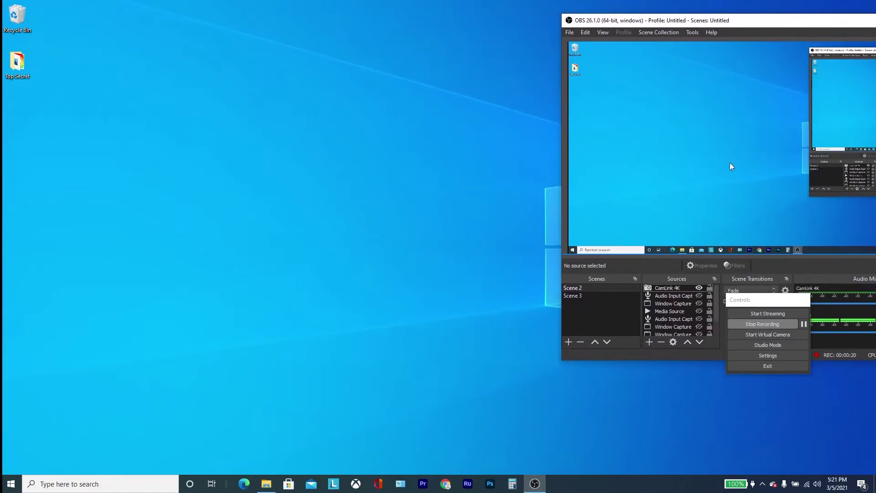
{"action": "left_click_drag", "start_coordinate": [779, 314], "coordinate": [817, 383]}
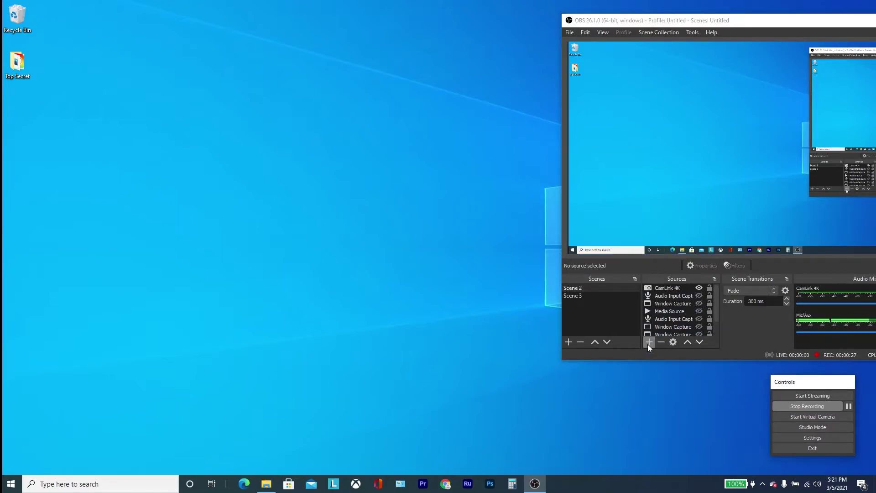
{"action": "left_click", "coordinate": [647, 344]}
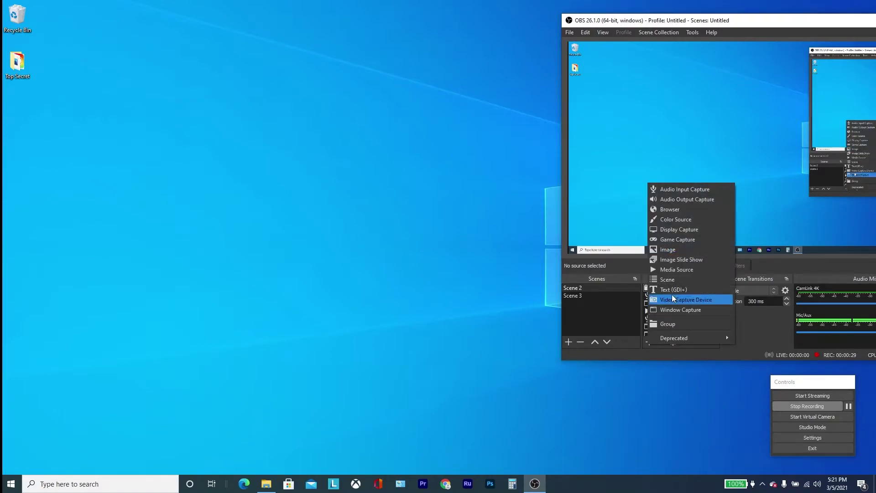
{"action": "left_click", "coordinate": [692, 299]}
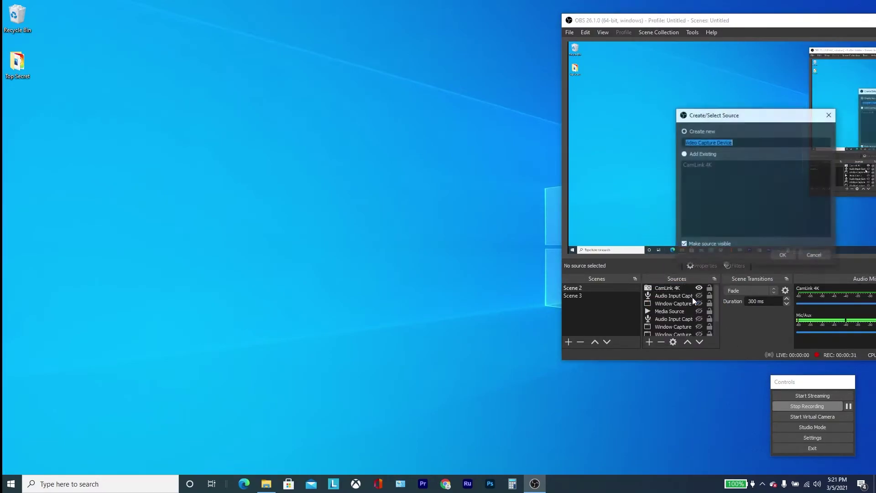
{"action": "type", "text": "Hero9"}
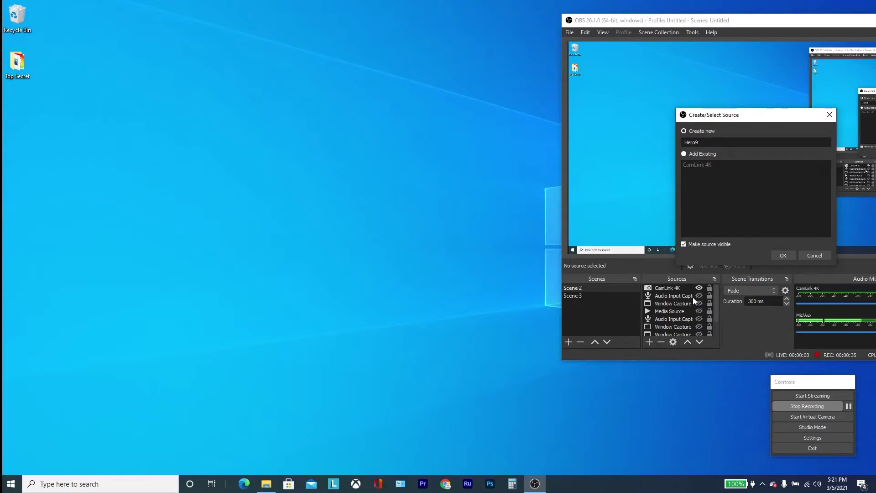
{"action": "left_click", "coordinate": [788, 255]}
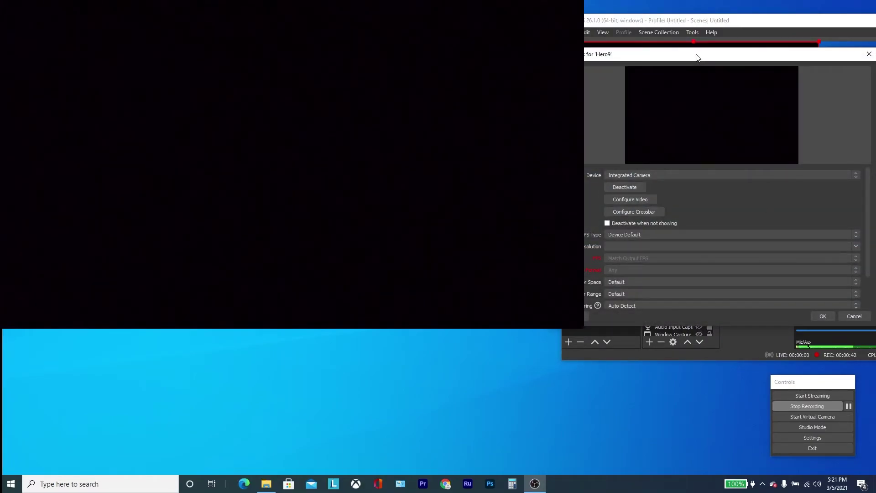
Set the Hero9 source's device to GoPro Webcam and confirm its settings.
{"action": "left_click_drag", "start_coordinate": [697, 58], "coordinate": [780, 60]}
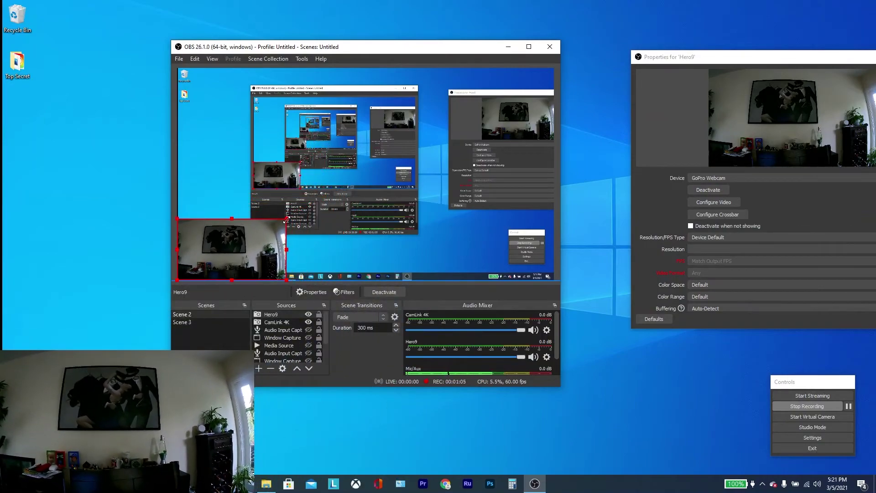
{"action": "left_click_drag", "start_coordinate": [792, 58], "coordinate": [602, 73]}
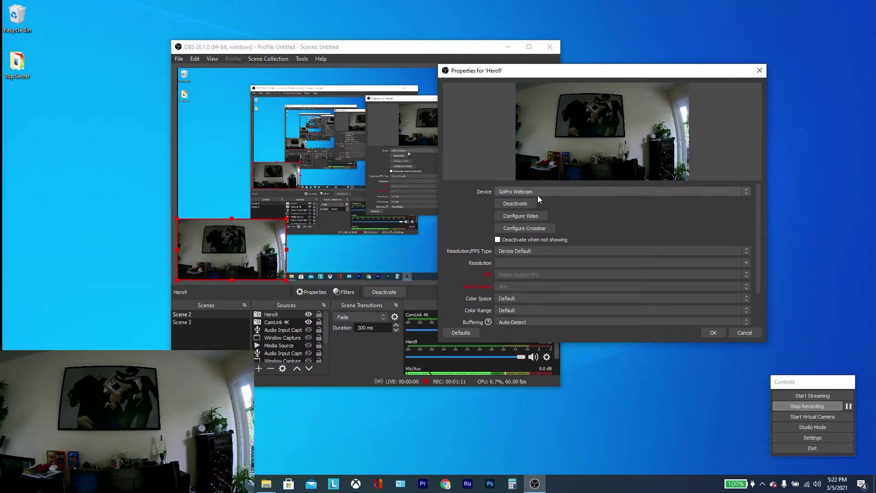
{"action": "left_click", "coordinate": [711, 332]}
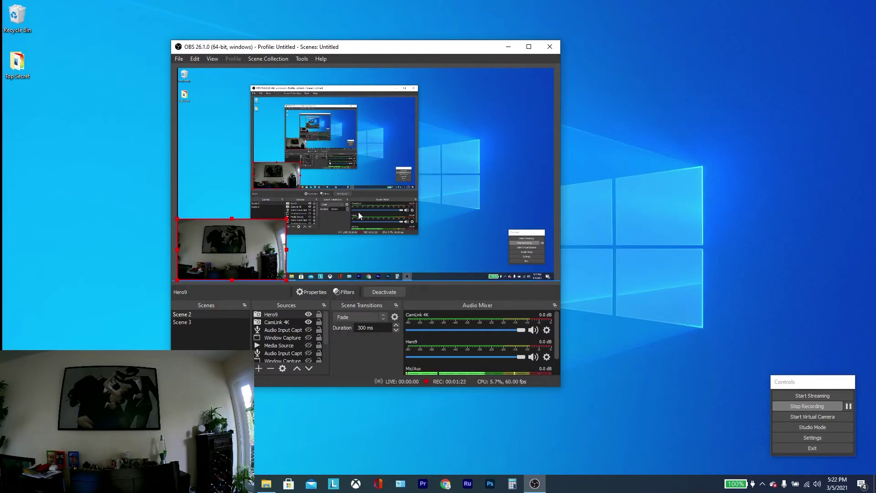
Scale up the Hero9 GoPro feed to cover a larger part of the canvas.
{"action": "mouse_move", "coordinate": [287, 220]}
{"action": "left_mouse_down"}
{"action": "mouse_move", "coordinate": [384, 149]}
{"action": "mouse_move", "coordinate": [346, 166]}
{"action": "left_mouse_up"}
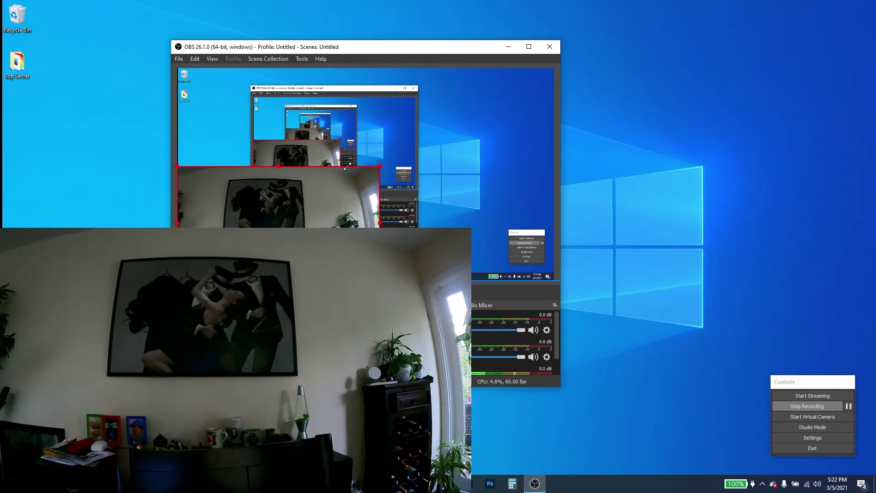